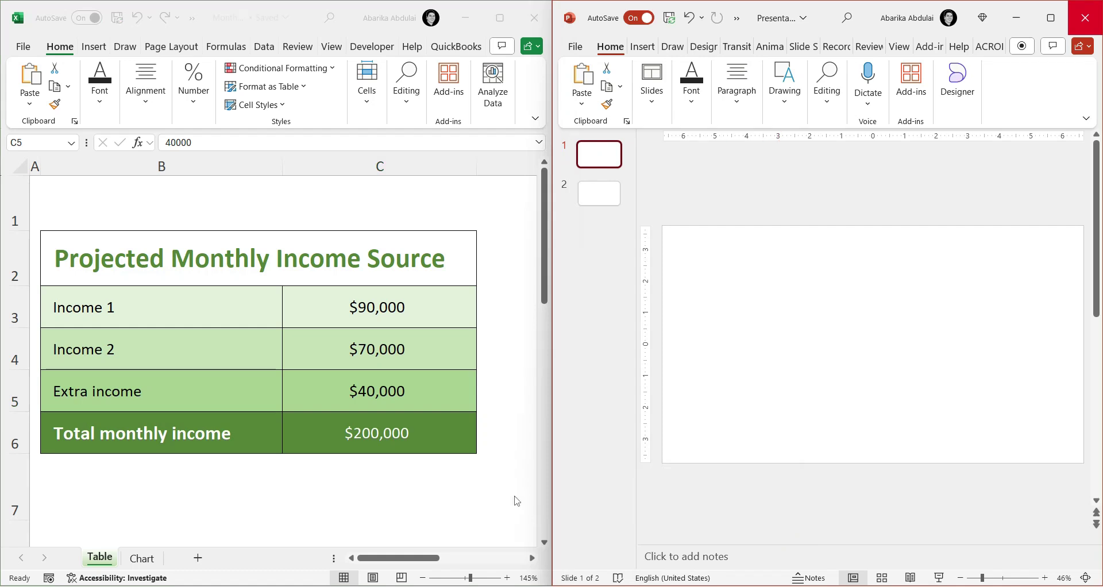
Copy the Excel income table in B2:C6 and bring PowerPoint to the front
click(517, 501)
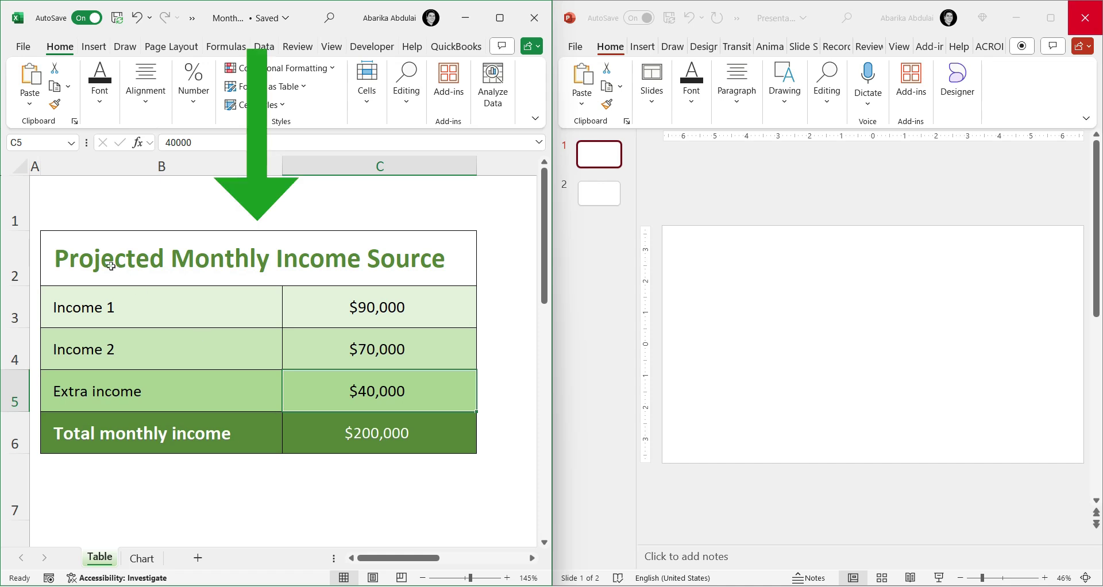
drag(110, 266, 213, 432)
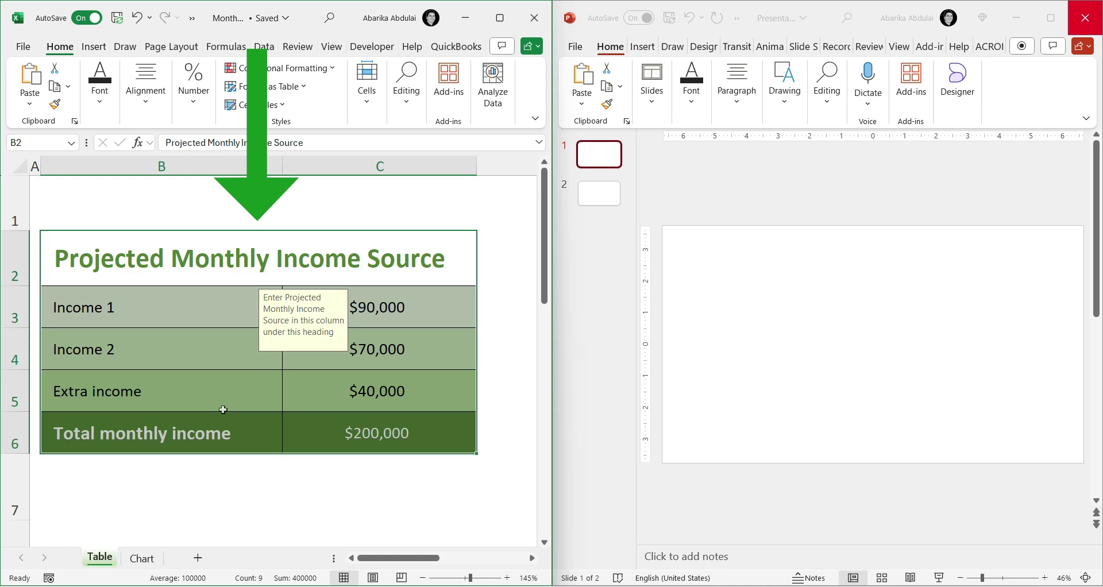
key(ctrl+c)
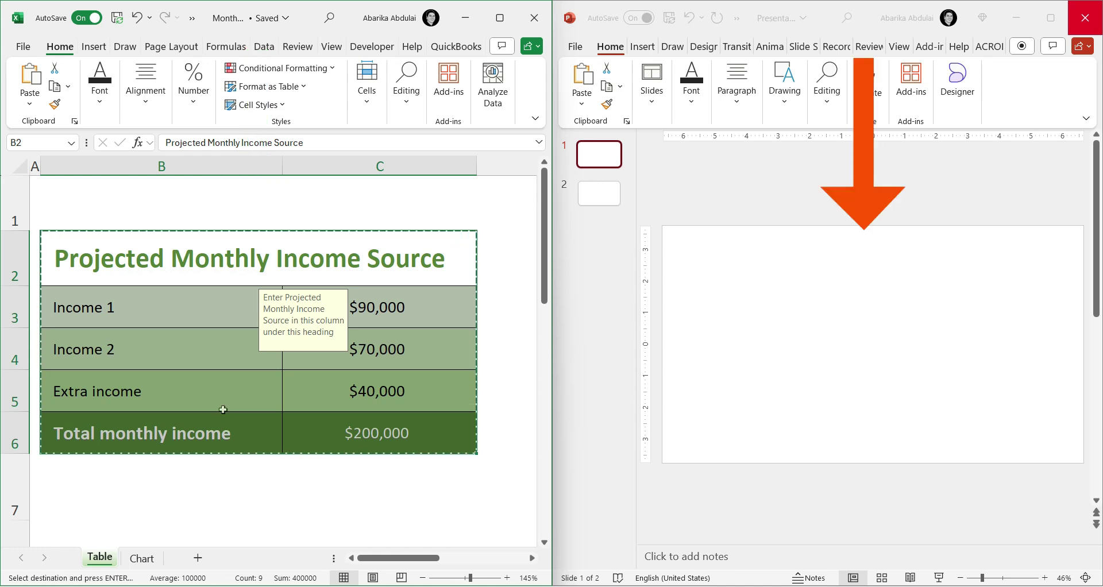
click(745, 331)
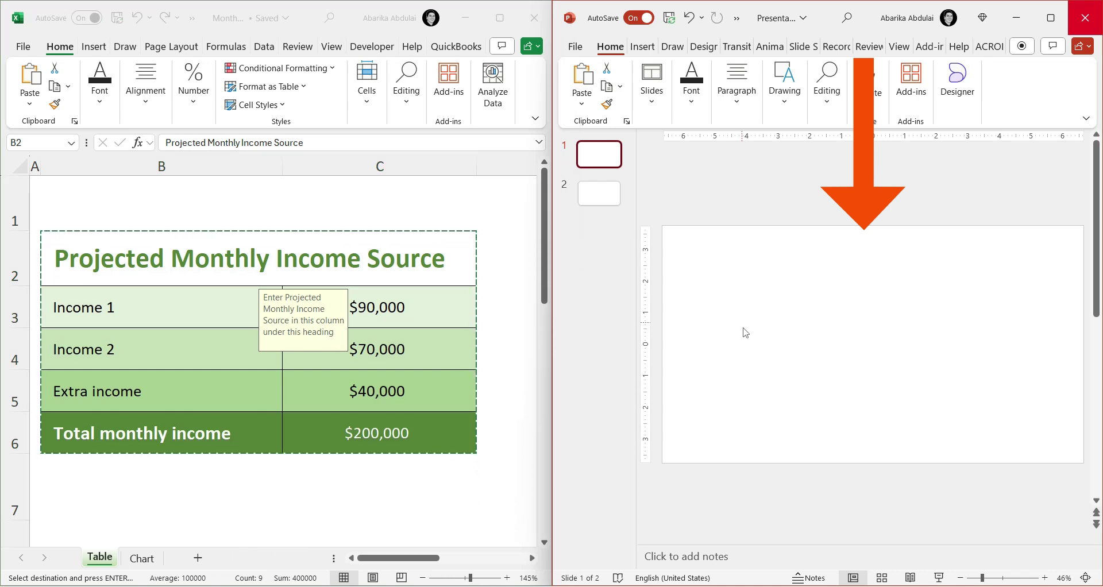
Paste Special the table onto slide 1 as a linked Microsoft Excel Worksheet Object
click(582, 106)
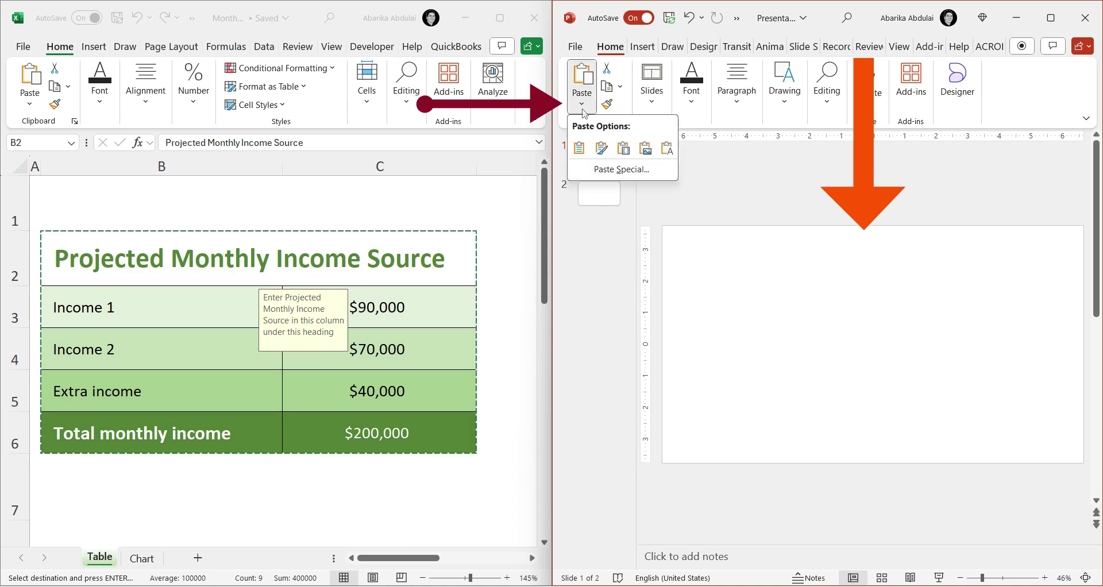
click(612, 169)
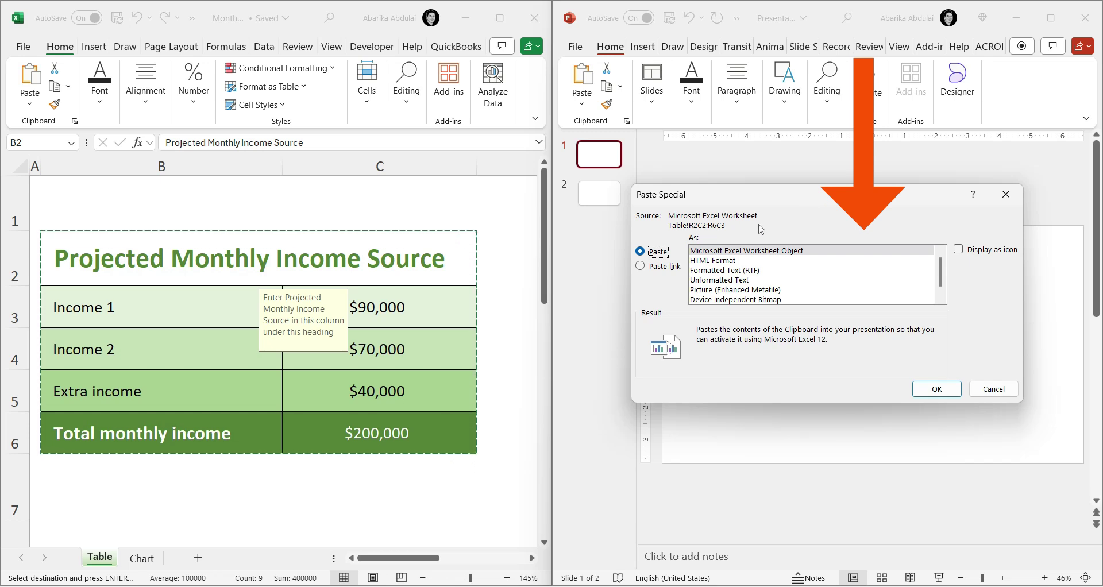
click(667, 268)
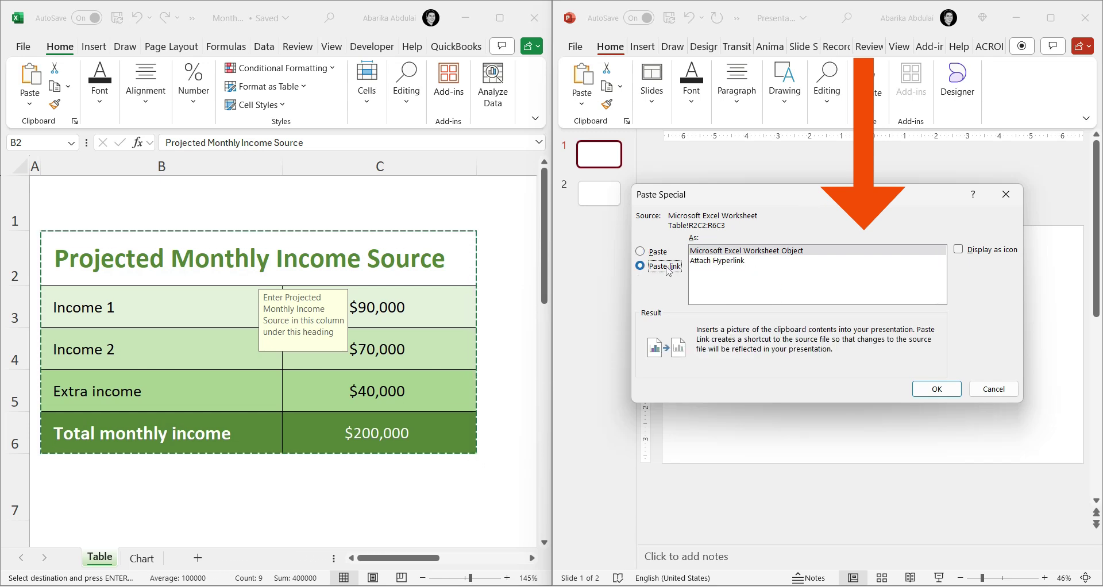
click(758, 252)
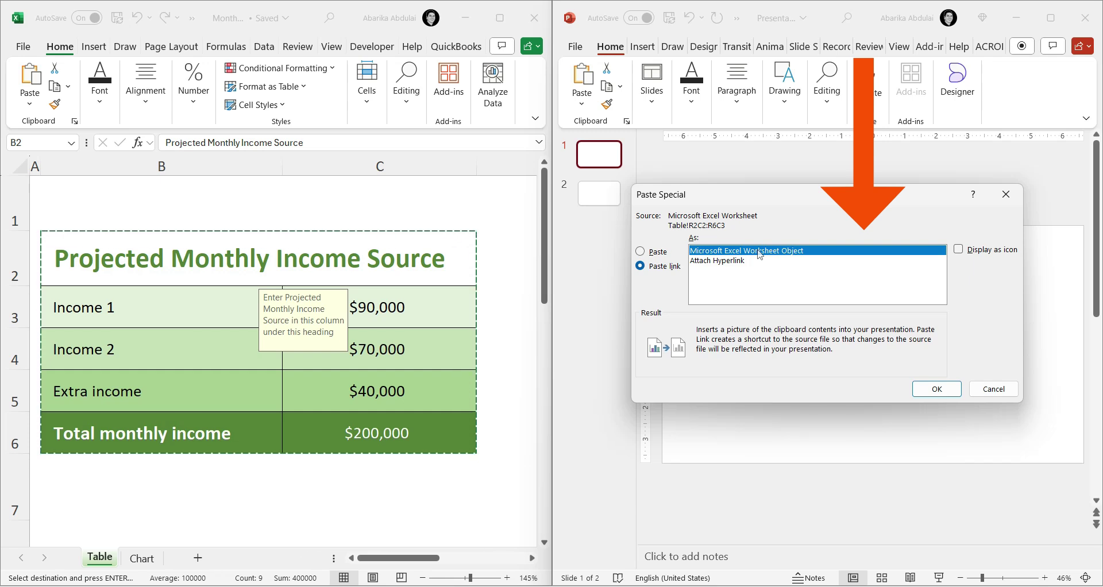
click(927, 390)
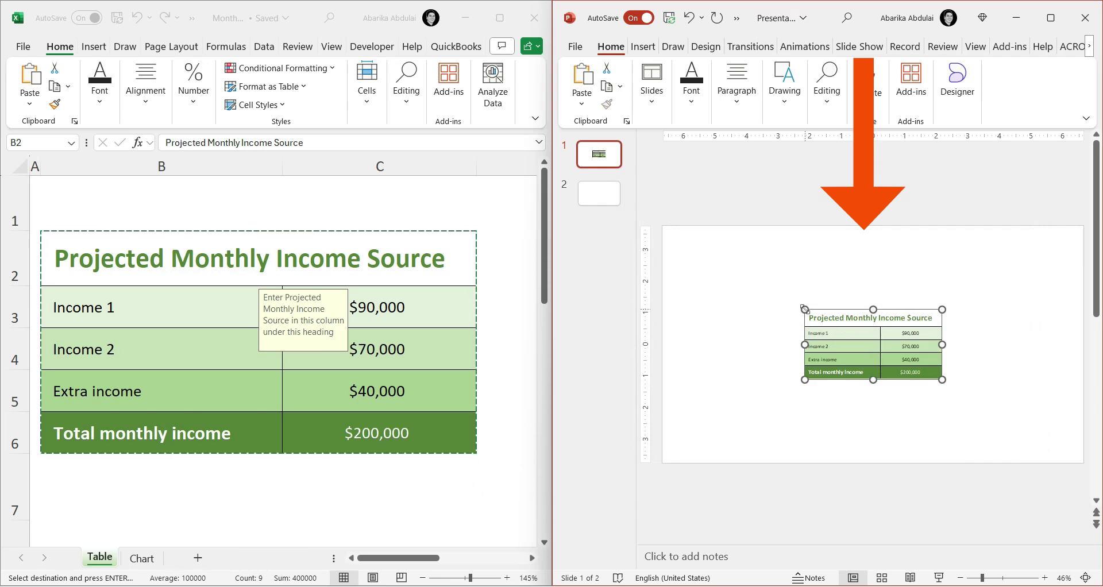
Drag the table's corner and edge handles outward until it spans nearly the whole slide
drag(805, 310, 677, 267)
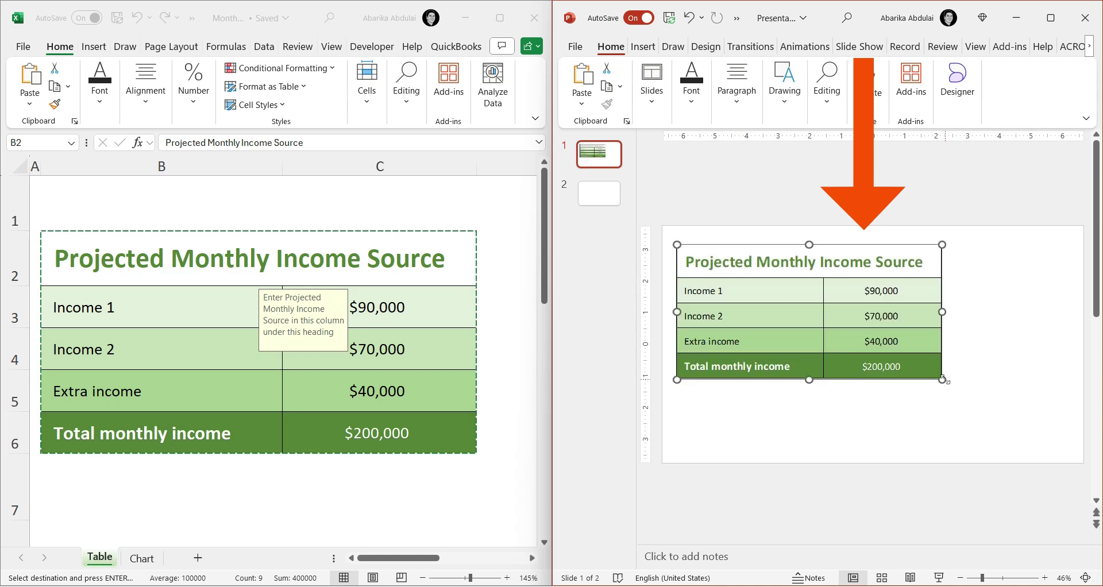
drag(943, 379, 1018, 444)
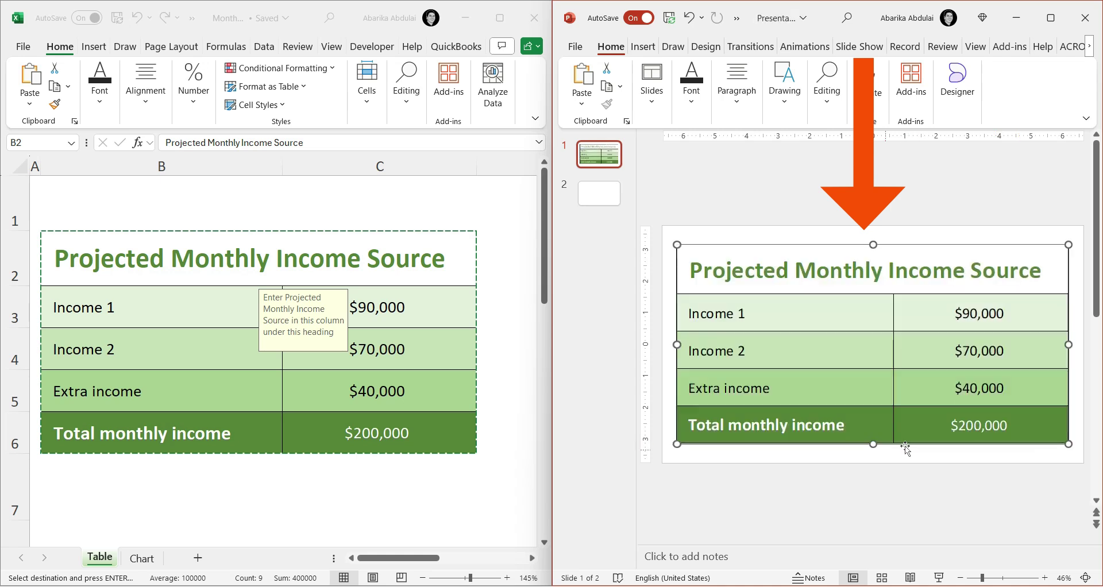
drag(872, 444, 873, 451)
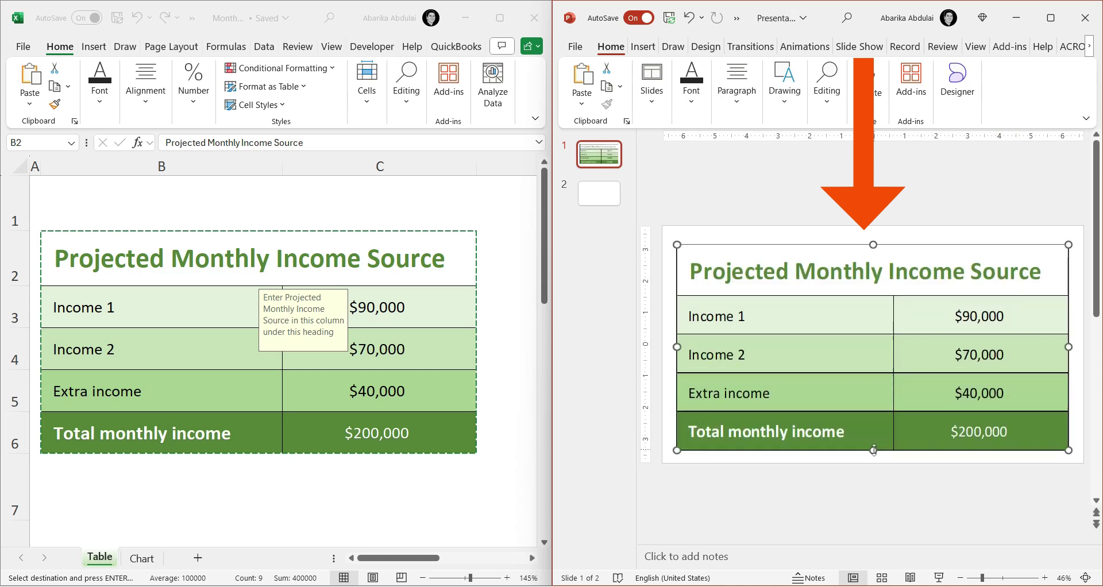
drag(873, 247, 872, 235)
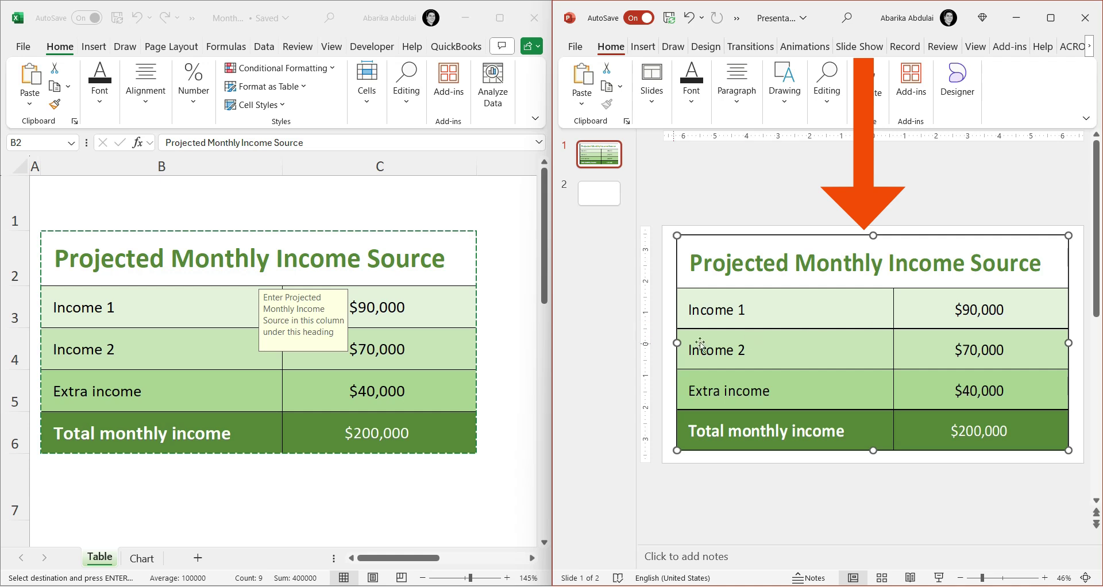
Enter 50000, 30000 and 11,000 as Income 1, Income 2 and Extra income starting at C3
click(414, 307)
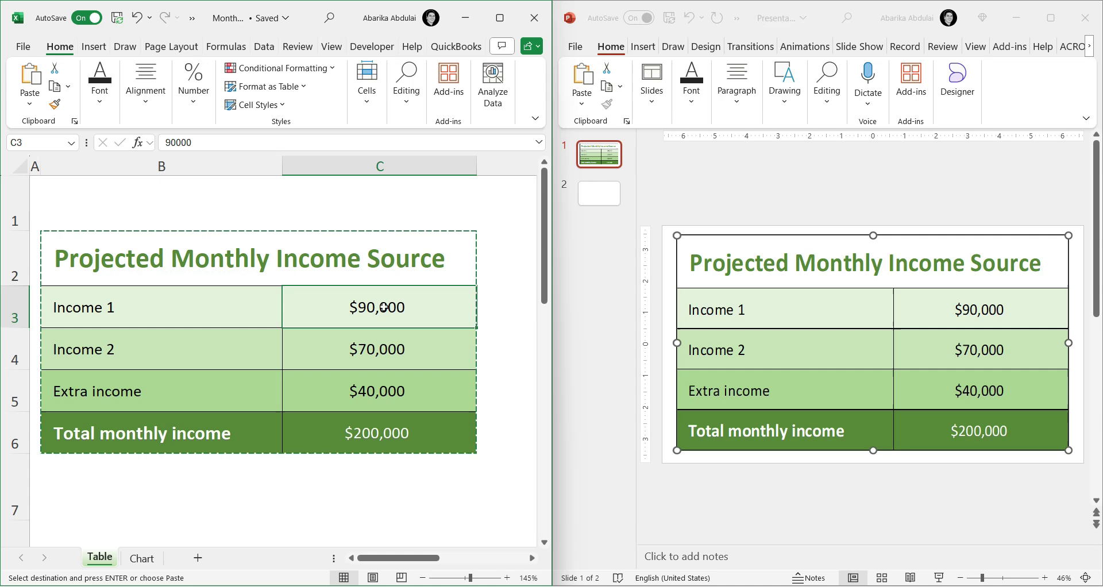
text(50000)
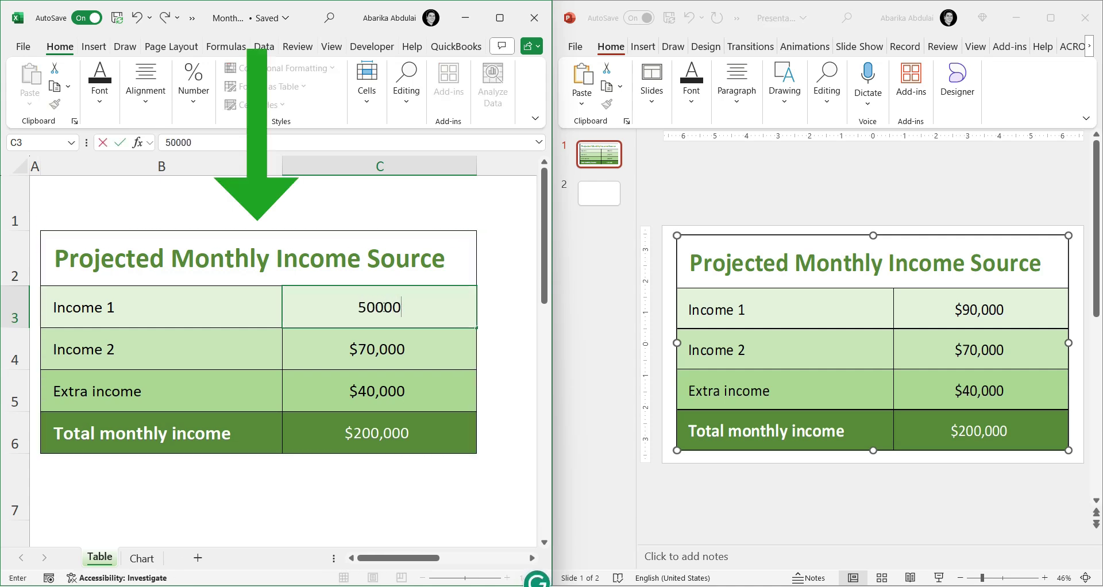
key(Return)
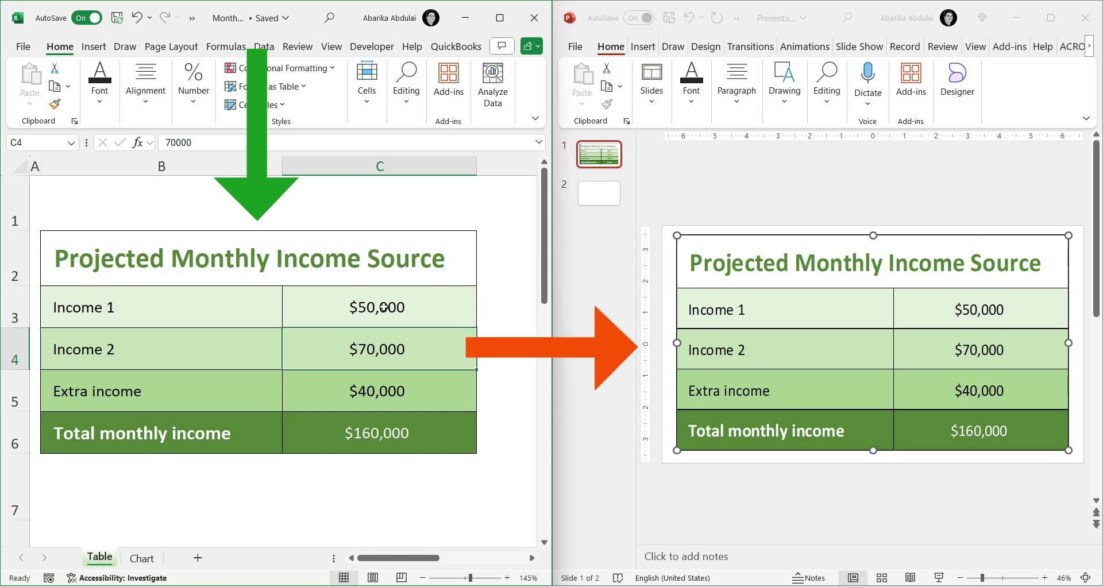
text(30000)
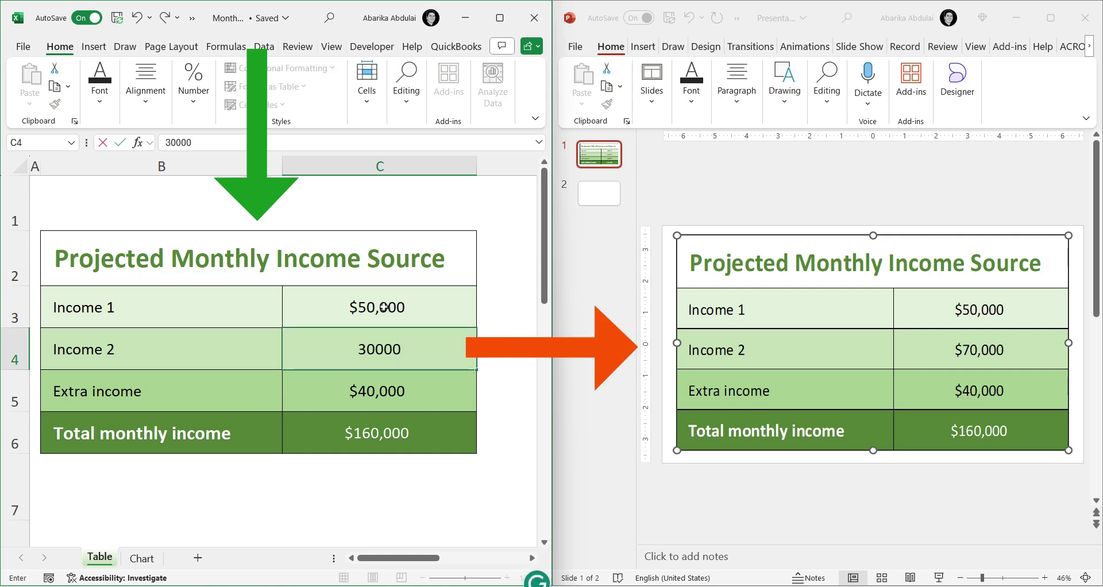
key(Return)
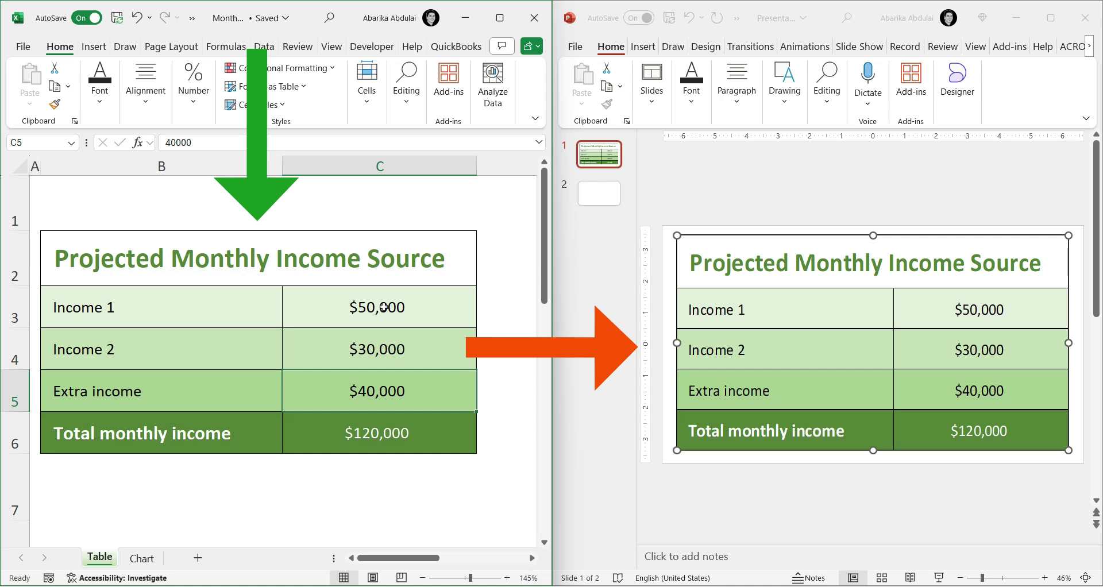
text(11)
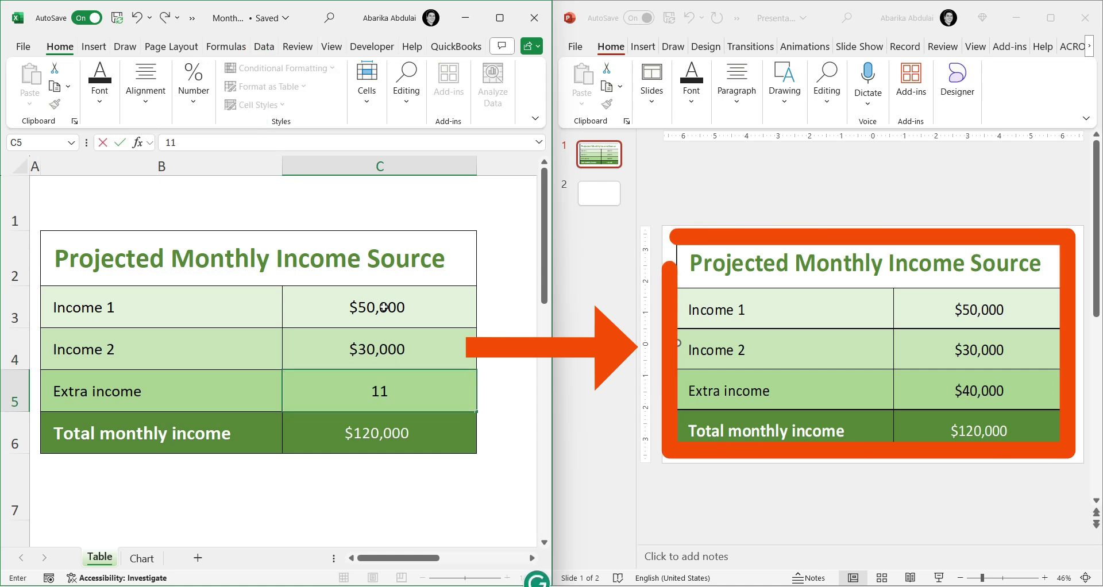
text(,000)
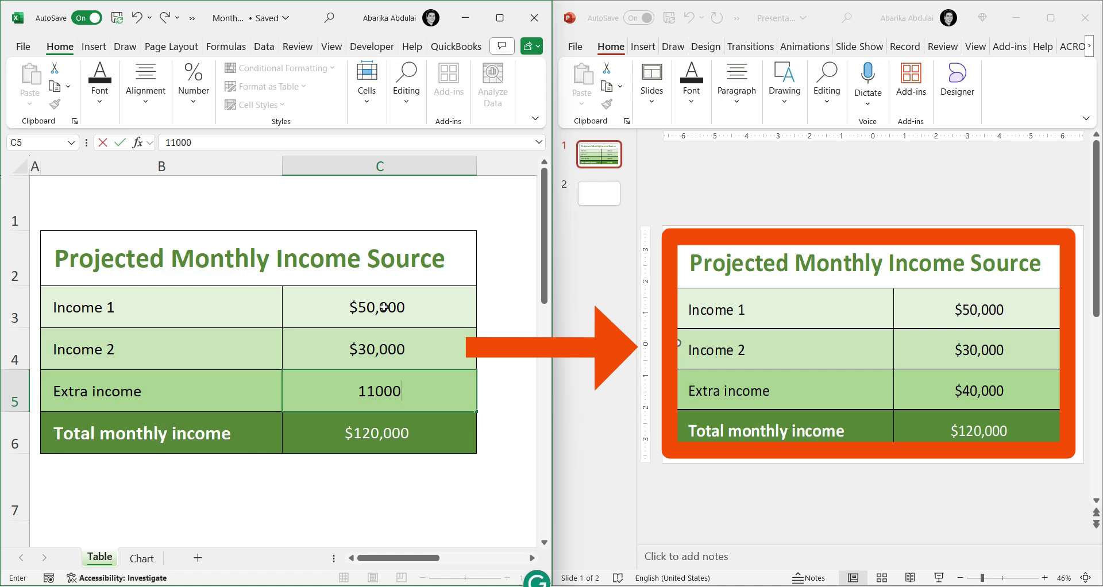
key(Return)
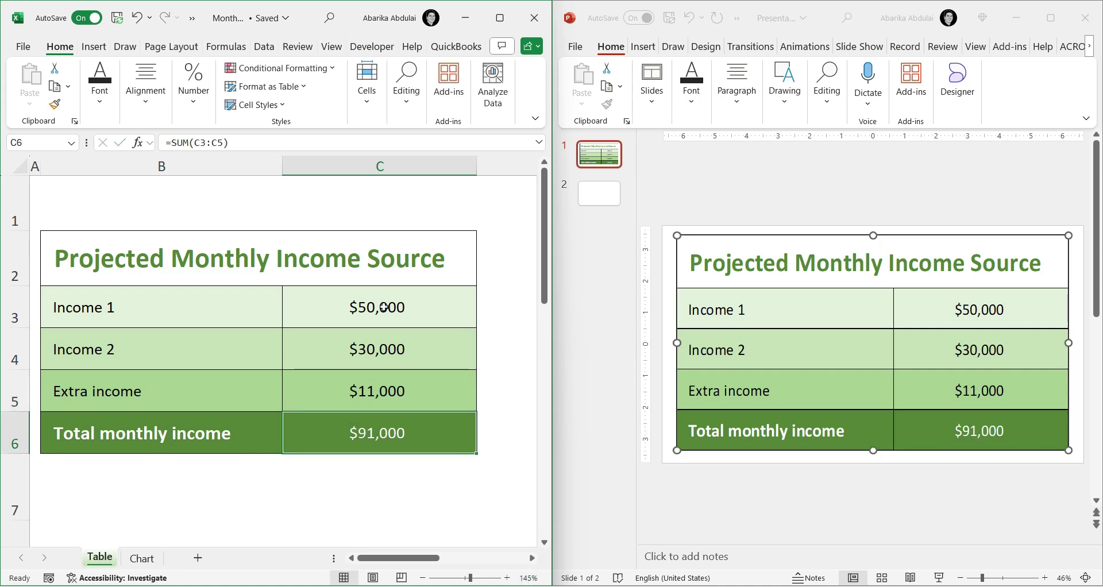
Update the link on slide 1's income table so it matches Excel's $131,000 total
click(776, 302)
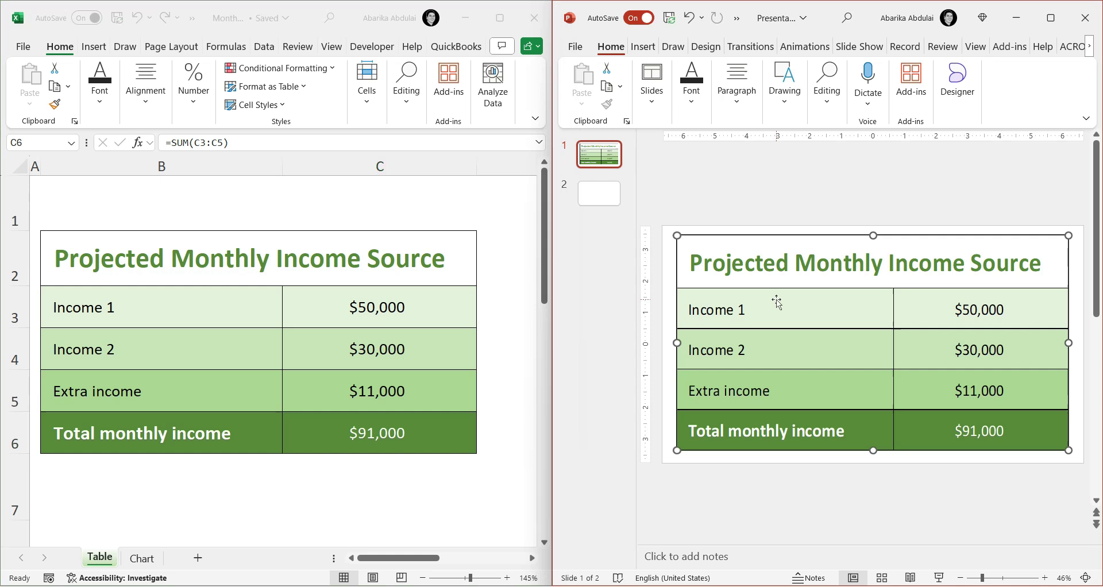
right_click(777, 301)
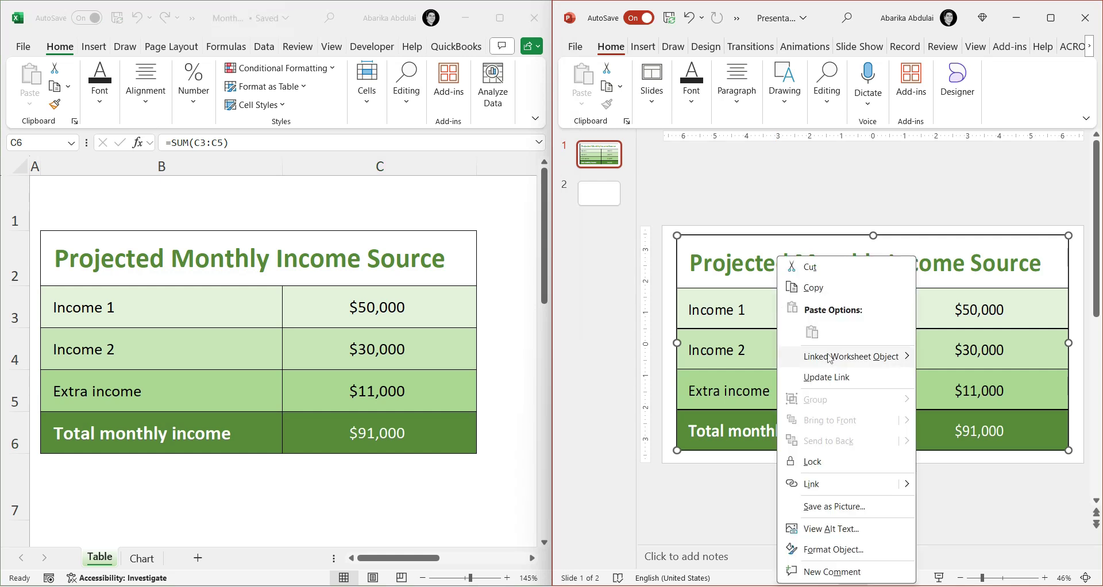
click(825, 377)
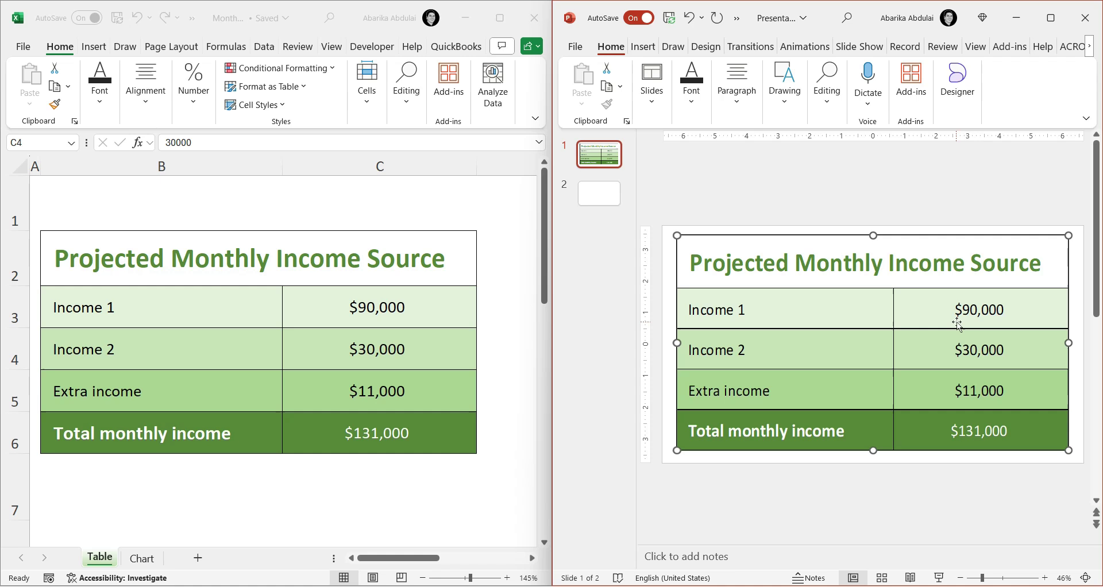
Copy the income bar chart from Excel's Chart sheet and show blank slide 2 in PowerPoint
click(136, 563)
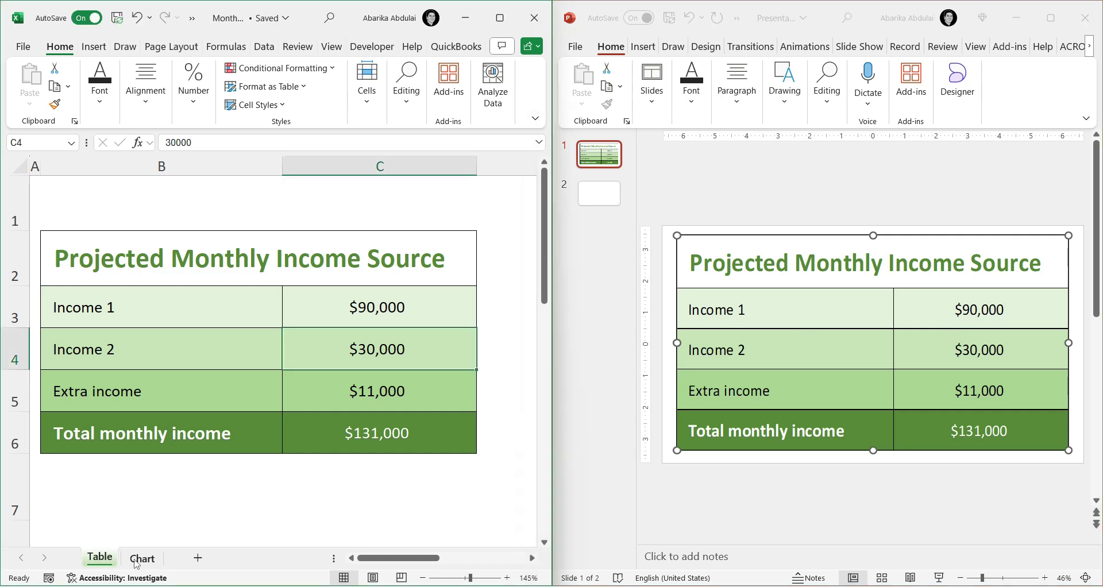
click(141, 558)
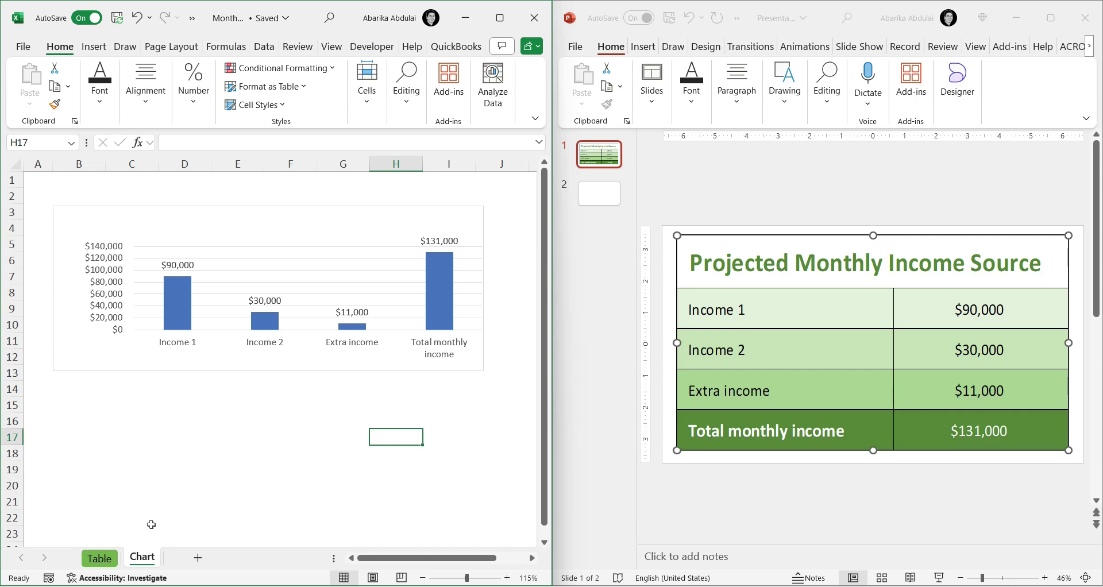
click(258, 215)
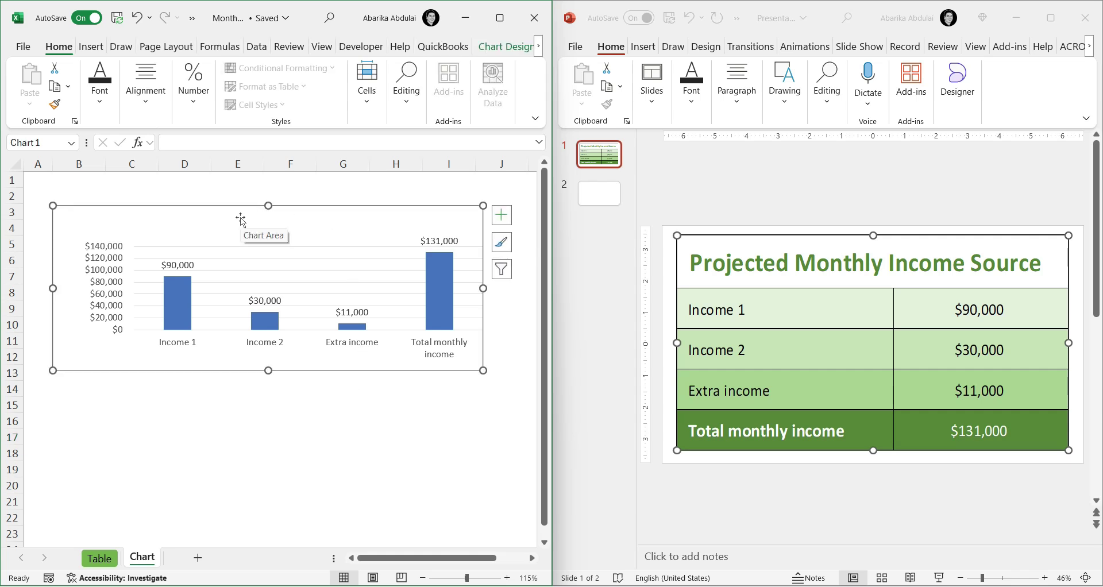
right_click(241, 219)
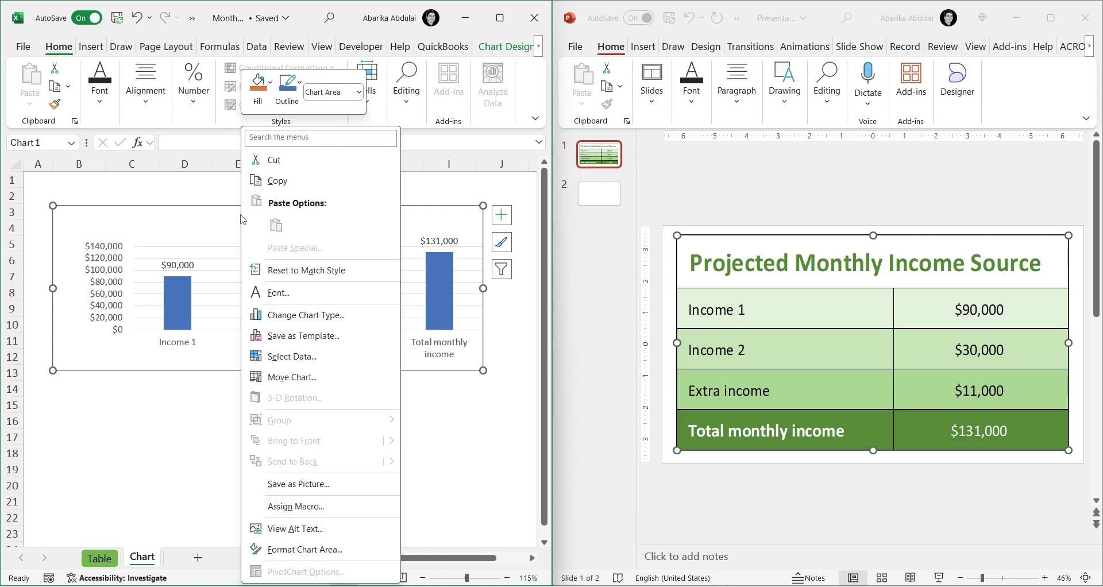
click(291, 181)
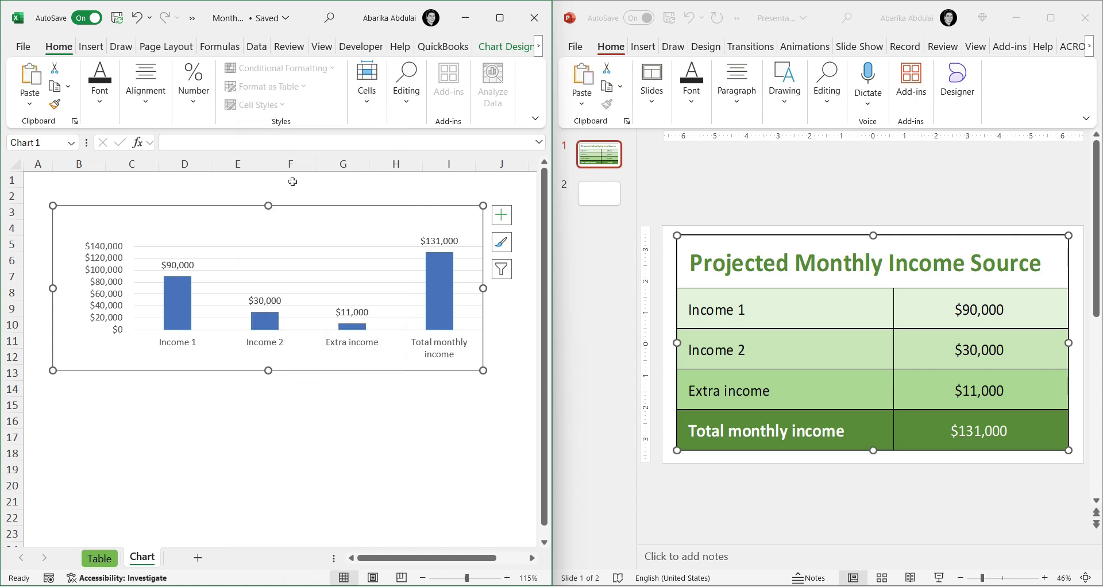
click(812, 210)
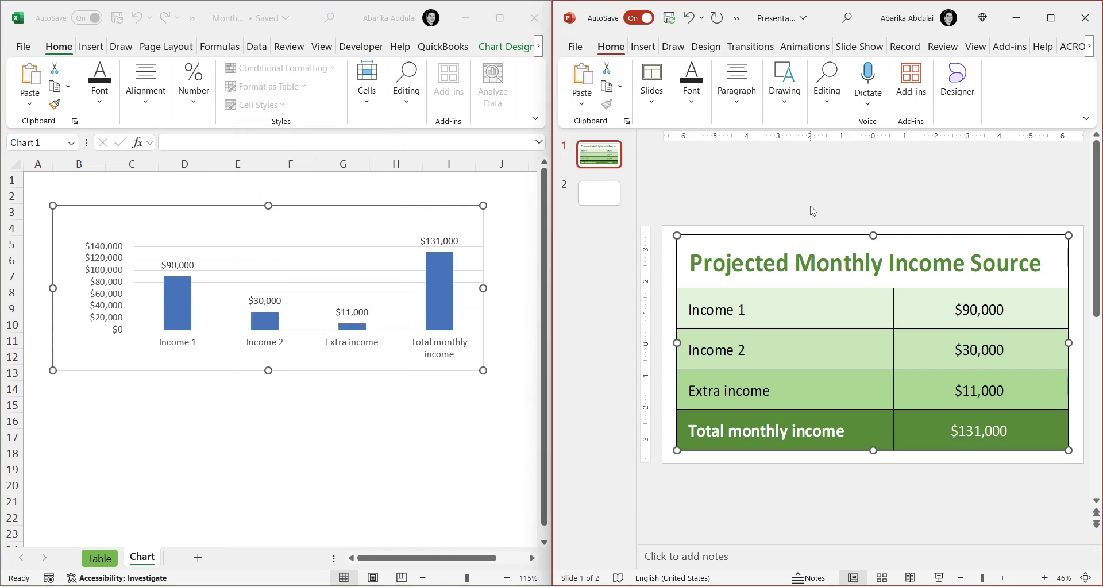
click(603, 205)
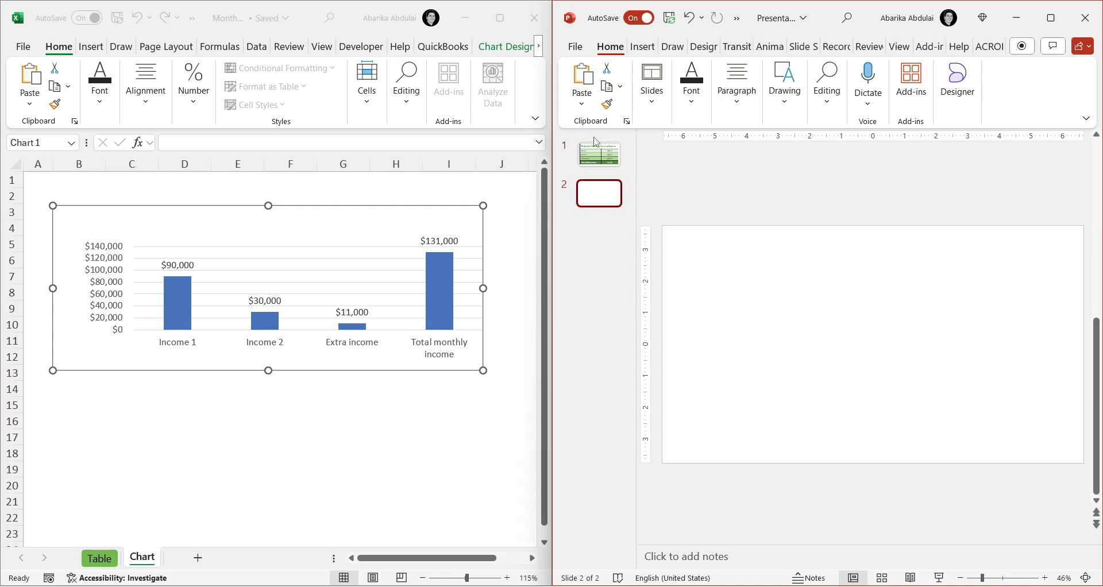
Paste Special the chart onto slide 2 as a linked Microsoft Excel Chart Object
click(583, 105)
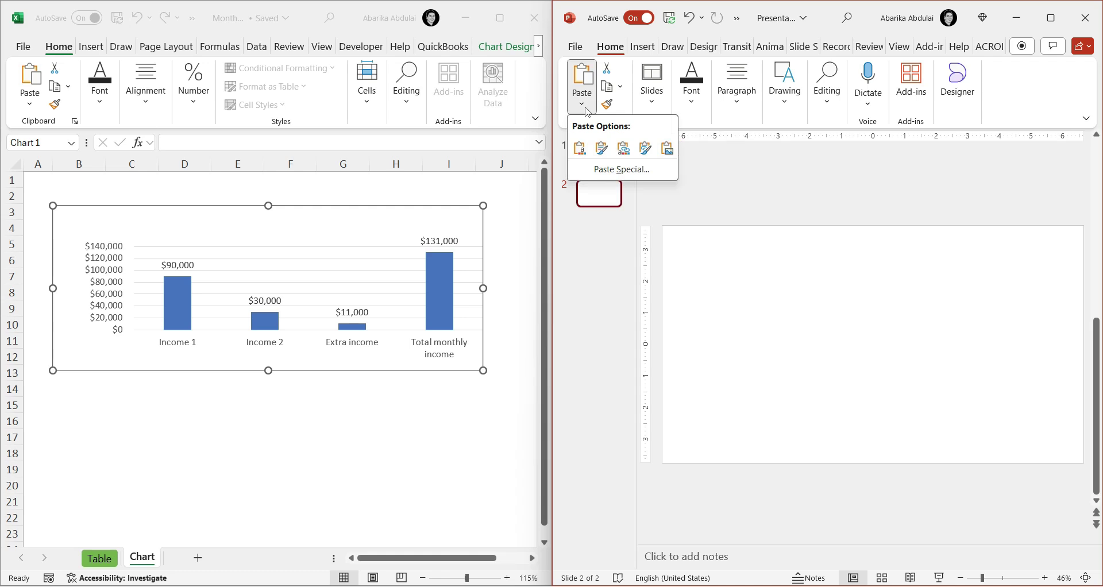
click(608, 170)
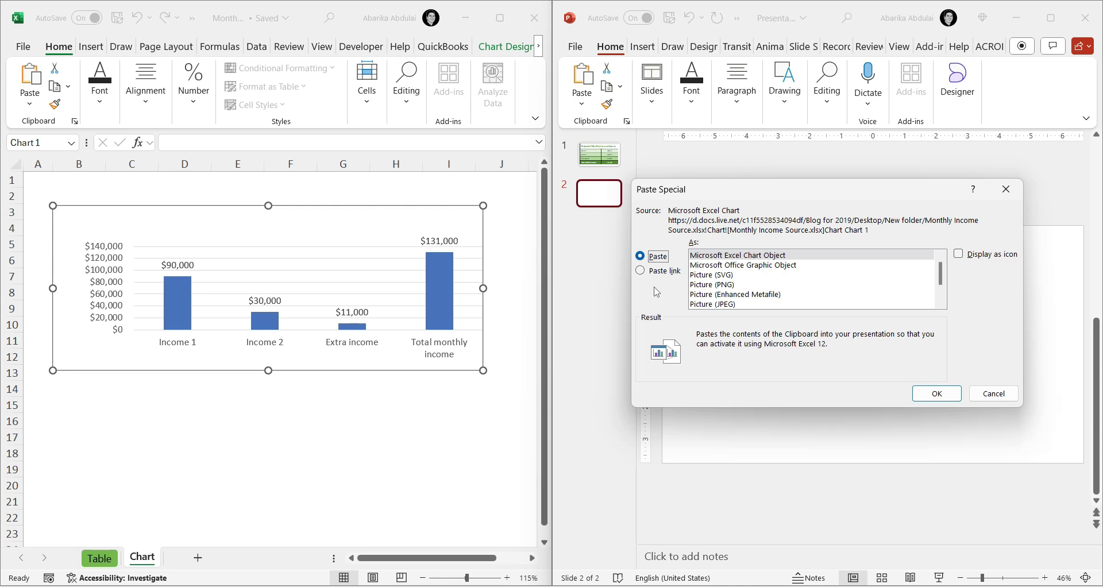
click(641, 270)
click(705, 260)
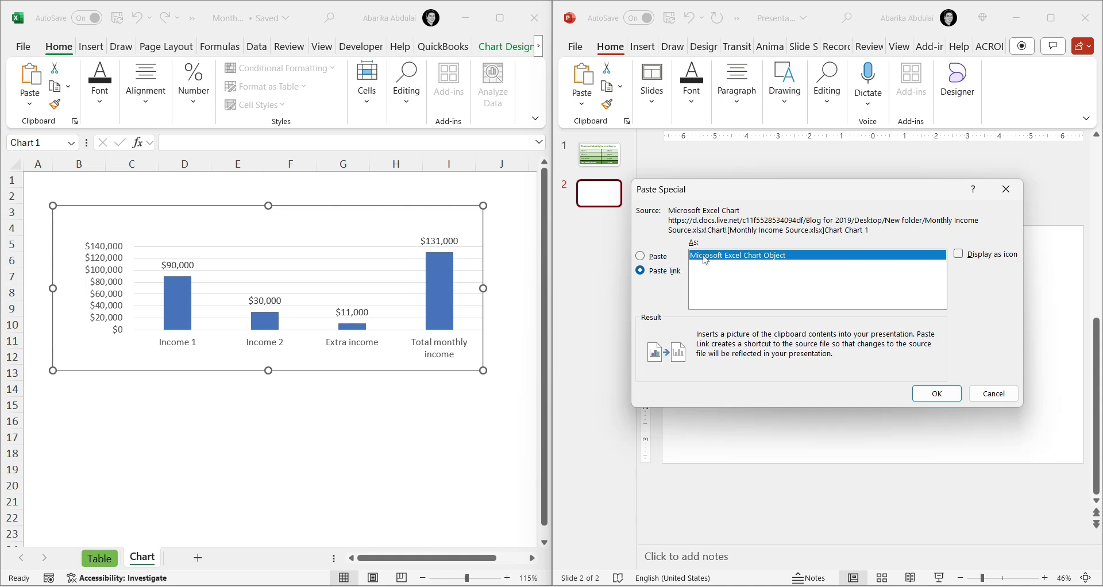
click(951, 395)
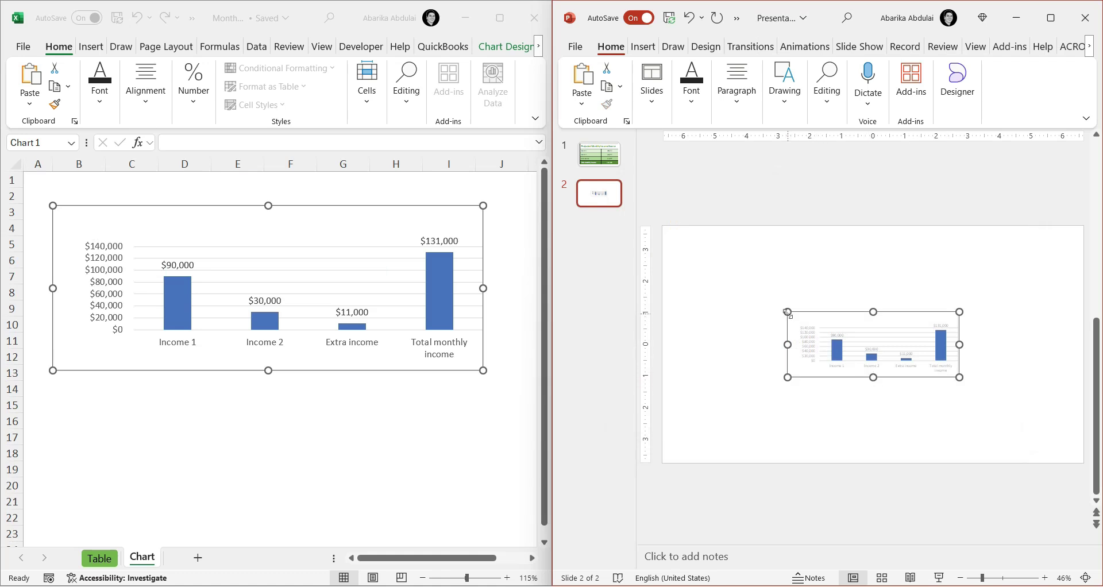
Drag the chart's top-left and bottom-right handles outward to span nearly the full slide width
drag(787, 312, 696, 269)
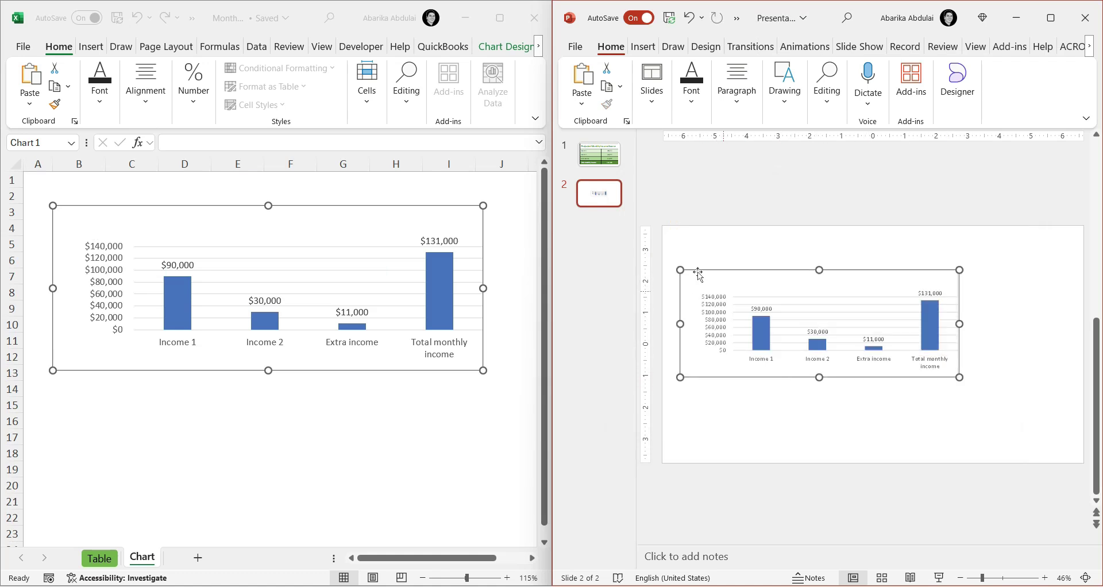
drag(959, 377, 1007, 421)
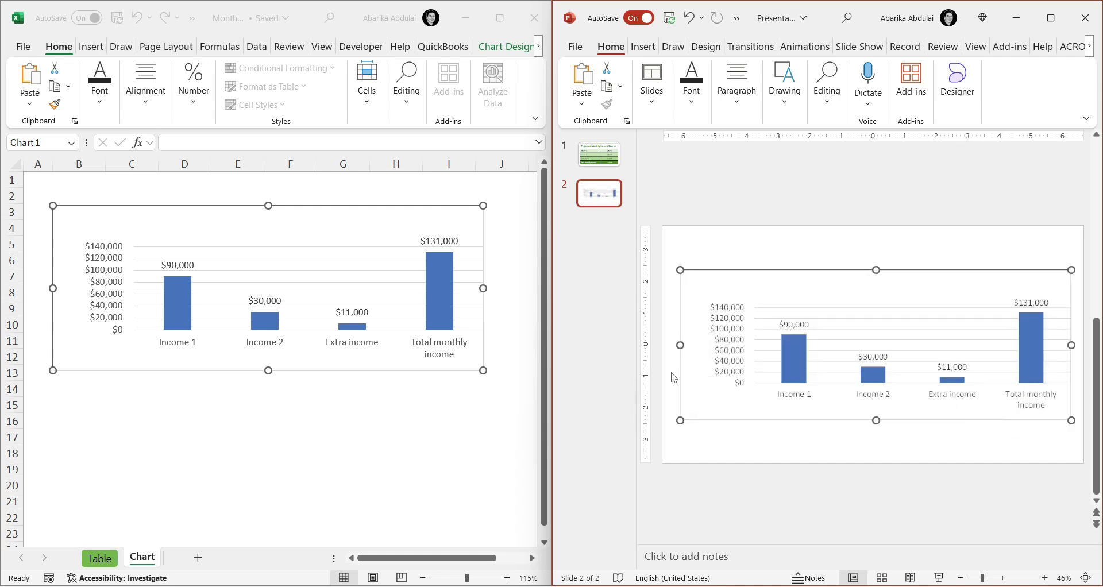
click(371, 223)
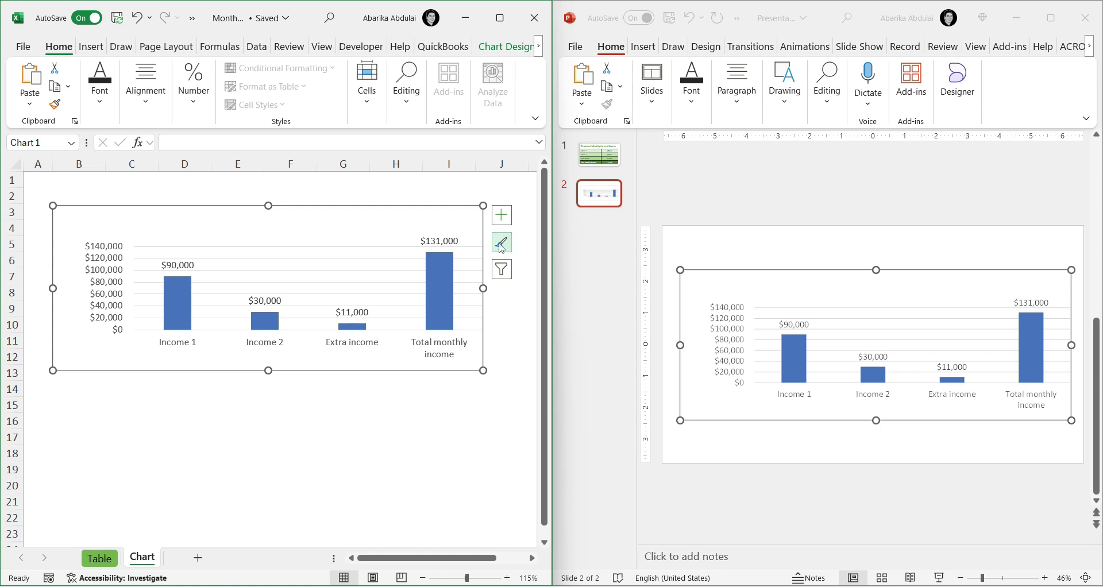
Apply the dark-background style from the Chart Styles gallery to Excel's income chart
click(501, 245)
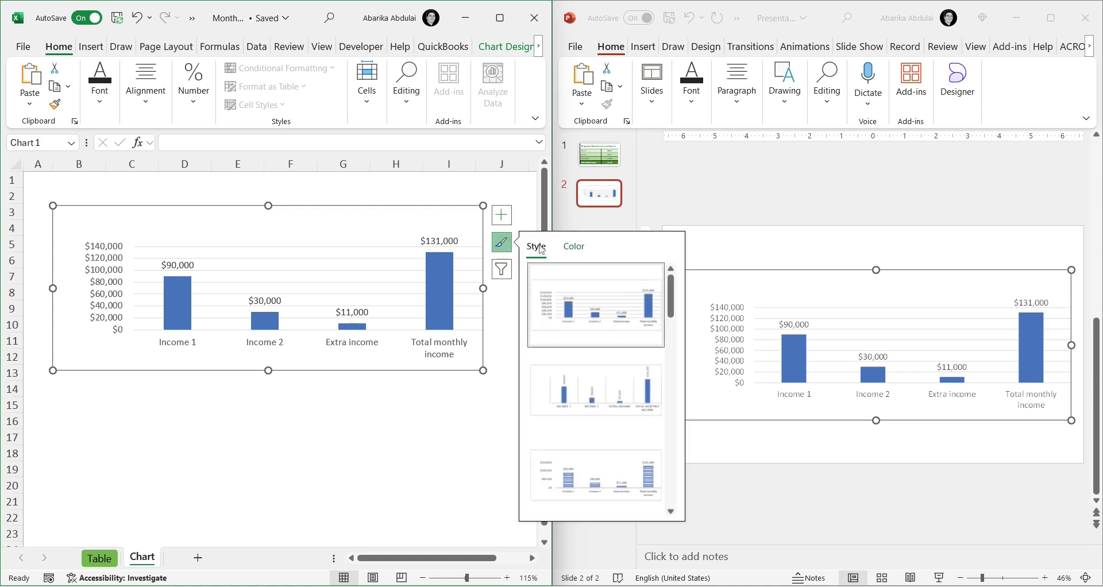
scroll(632, 330, down, 3)
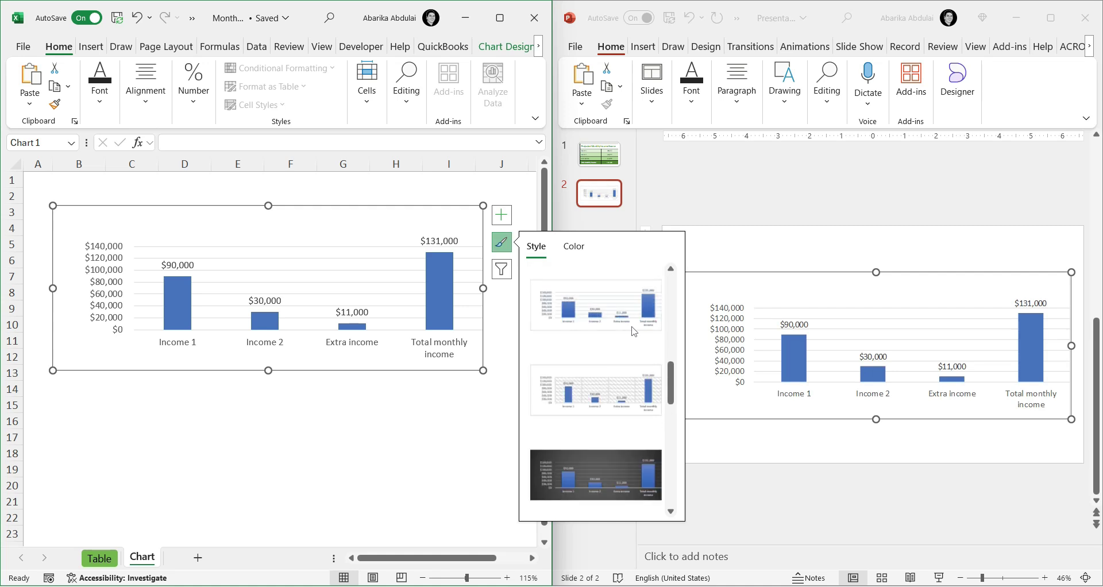
click(612, 461)
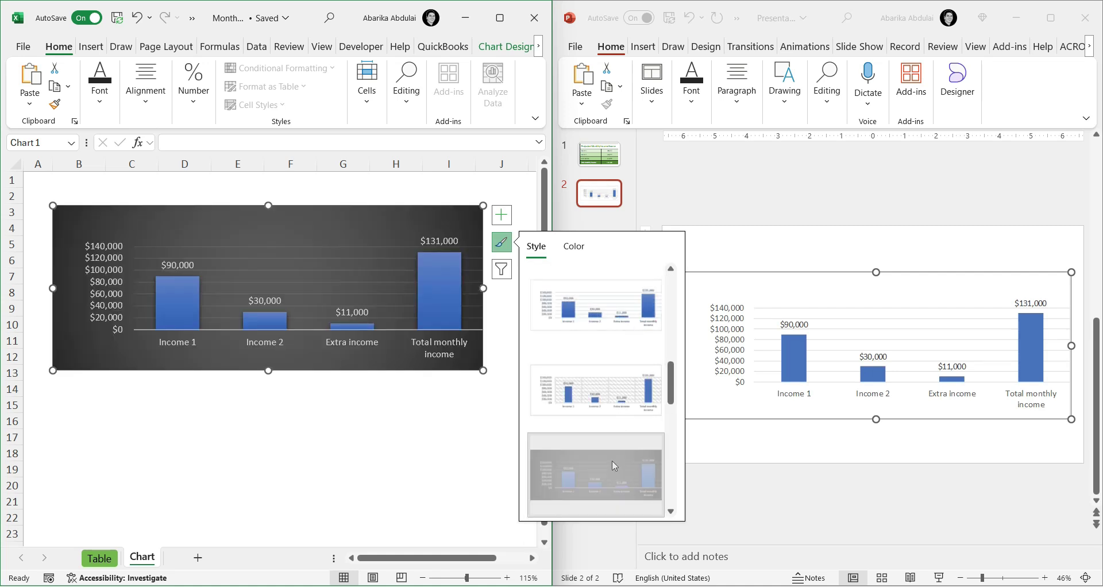
click(710, 472)
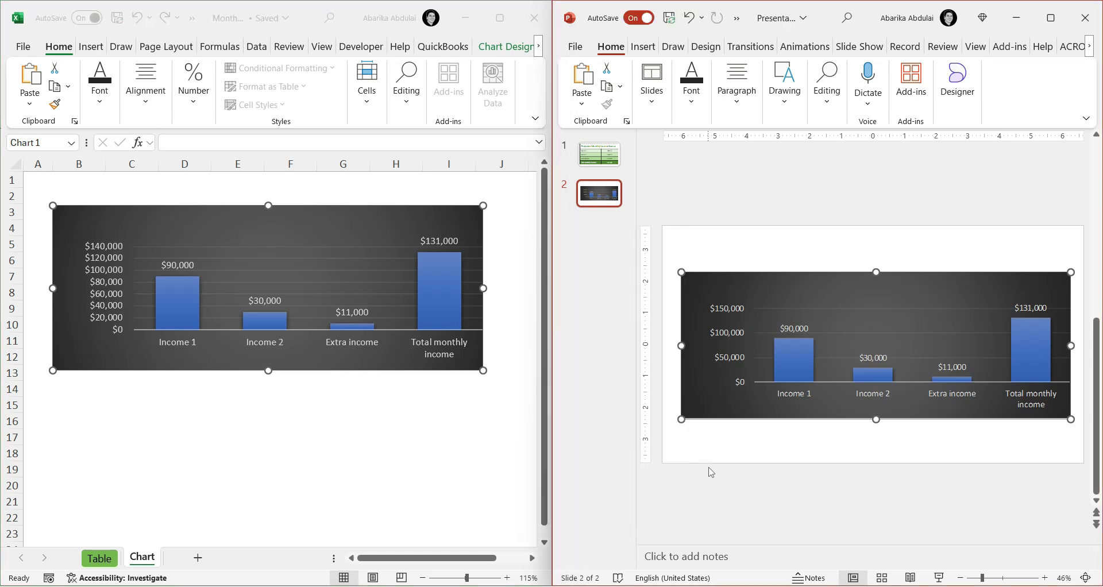
Update the link on slide 2's dark chart, then deselect the chart in Excel
right_click(796, 297)
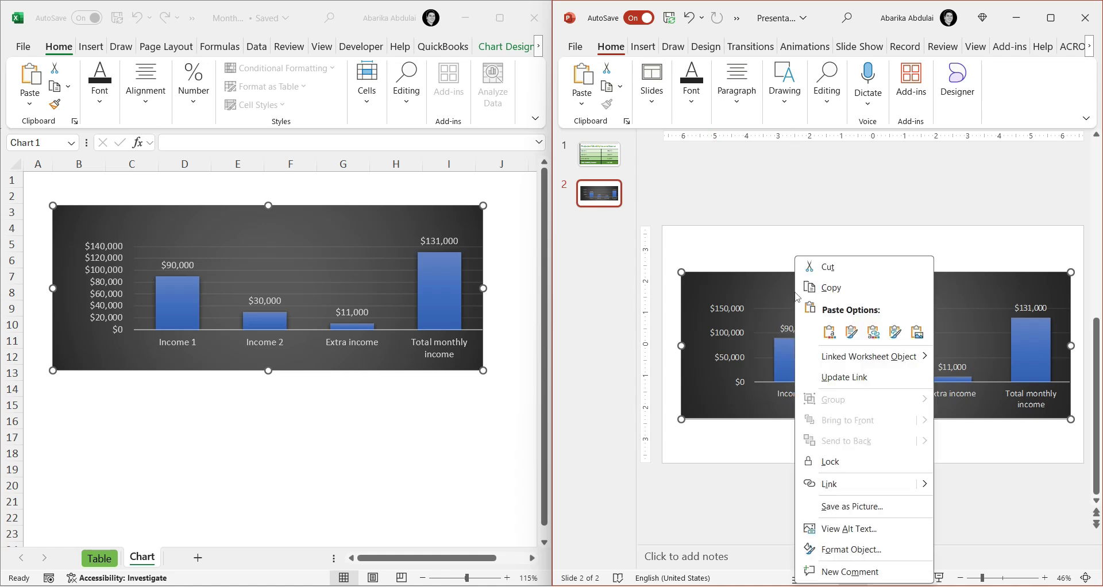
click(841, 379)
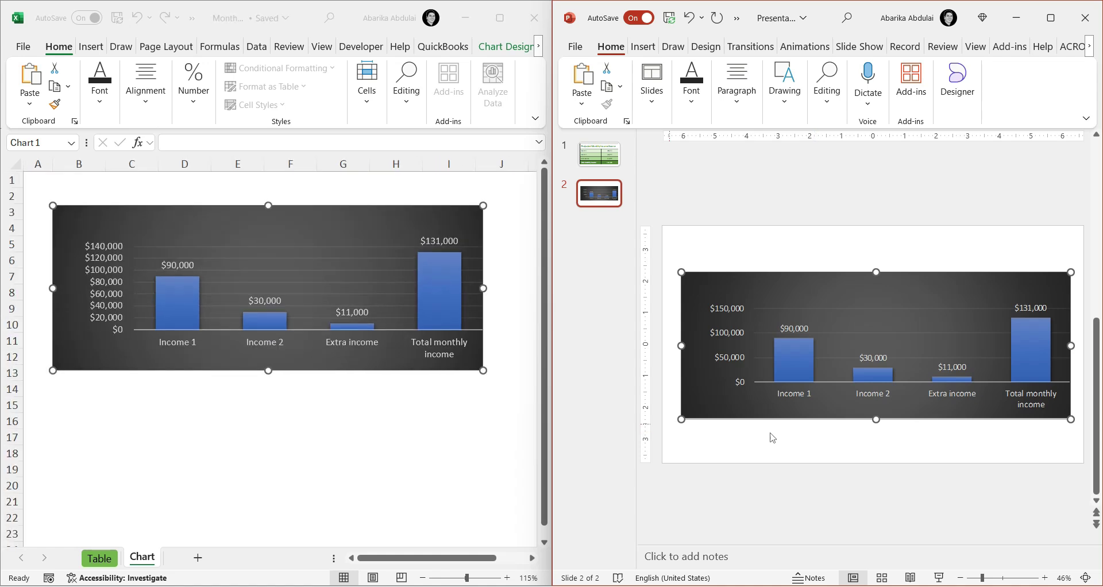
click(491, 417)
click(453, 418)
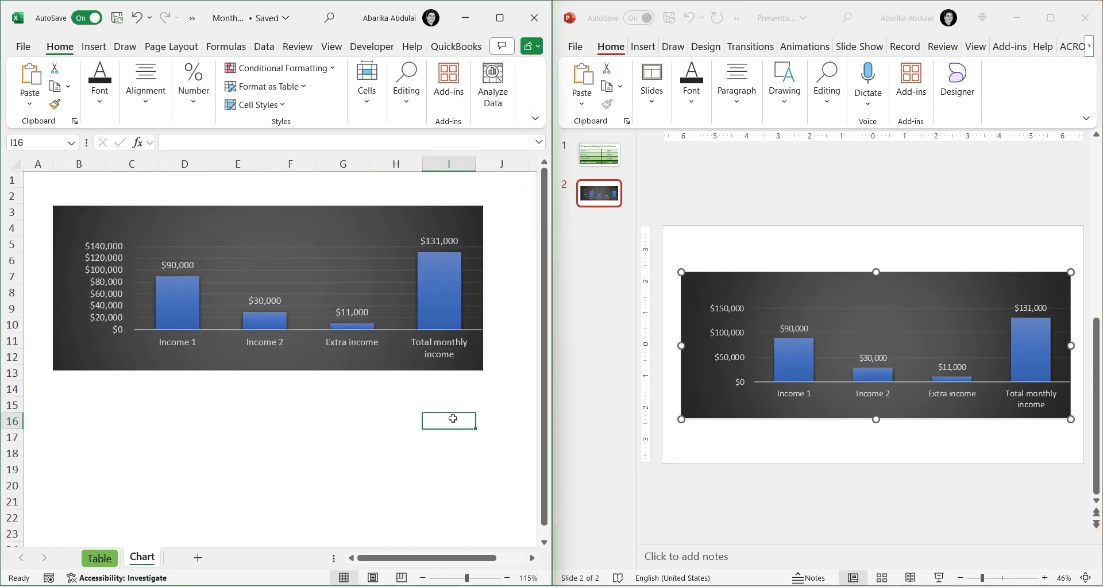